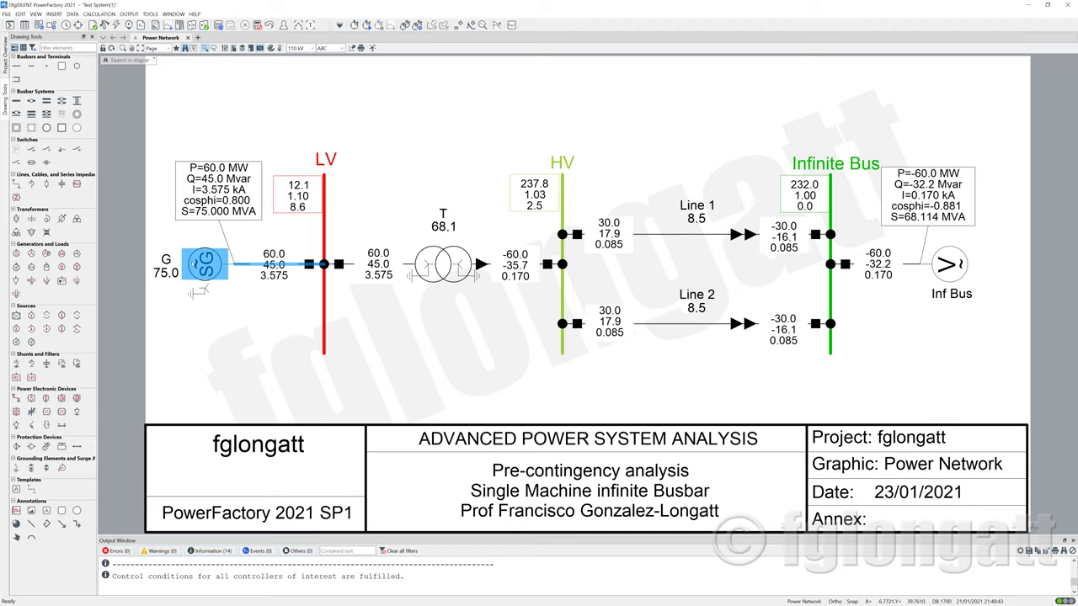
Check generator G's load flow data: 60 MW active power at 0.8 power factor, then confirm
{"action": "double_click", "coordinate": [202, 286]}
{"action": "left_click_drag", "start_coordinate": [536, 355], "coordinate": [482, 357]}
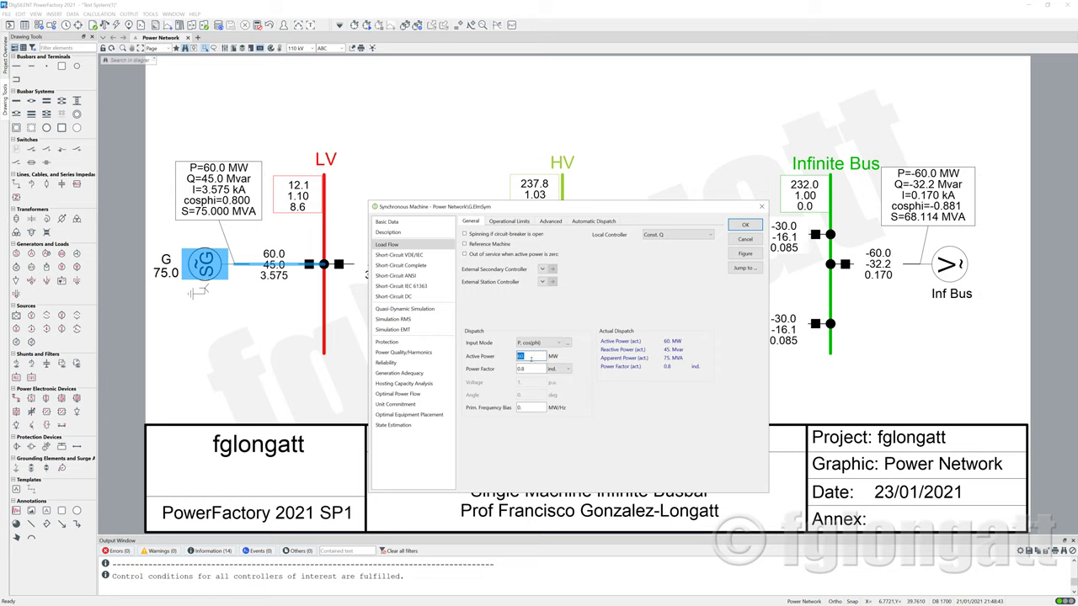
{"action": "left_click_drag", "start_coordinate": [535, 368], "coordinate": [502, 369]}
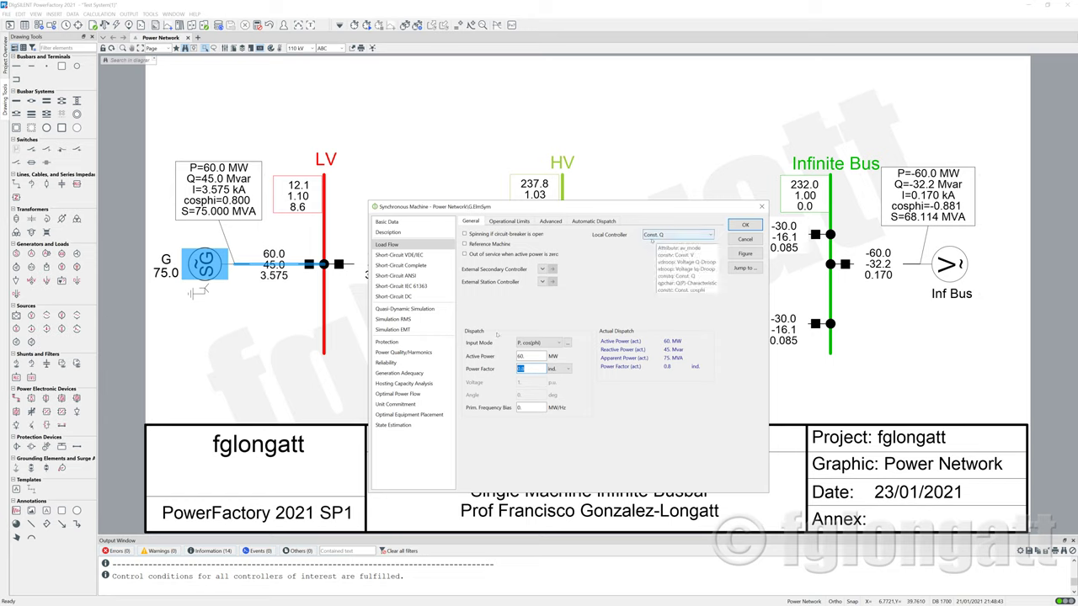
{"action": "left_click", "coordinate": [535, 371]}
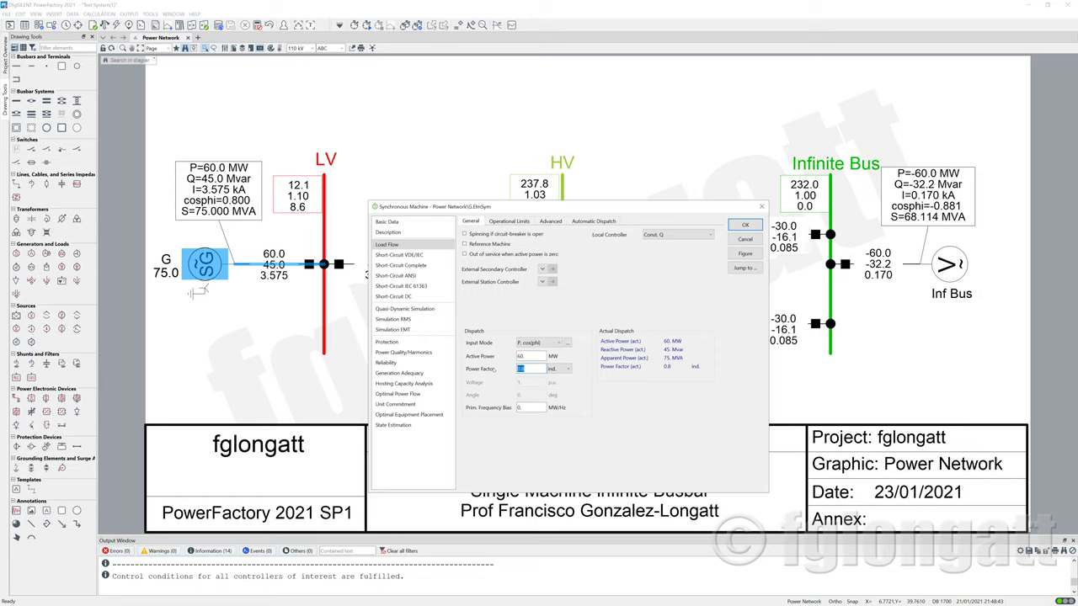
{"action": "left_click", "coordinate": [744, 225]}
Execute the load flow, then reopen generator G's data showing 60 MW and 45 Mvar
{"action": "left_click", "coordinate": [94, 24]}
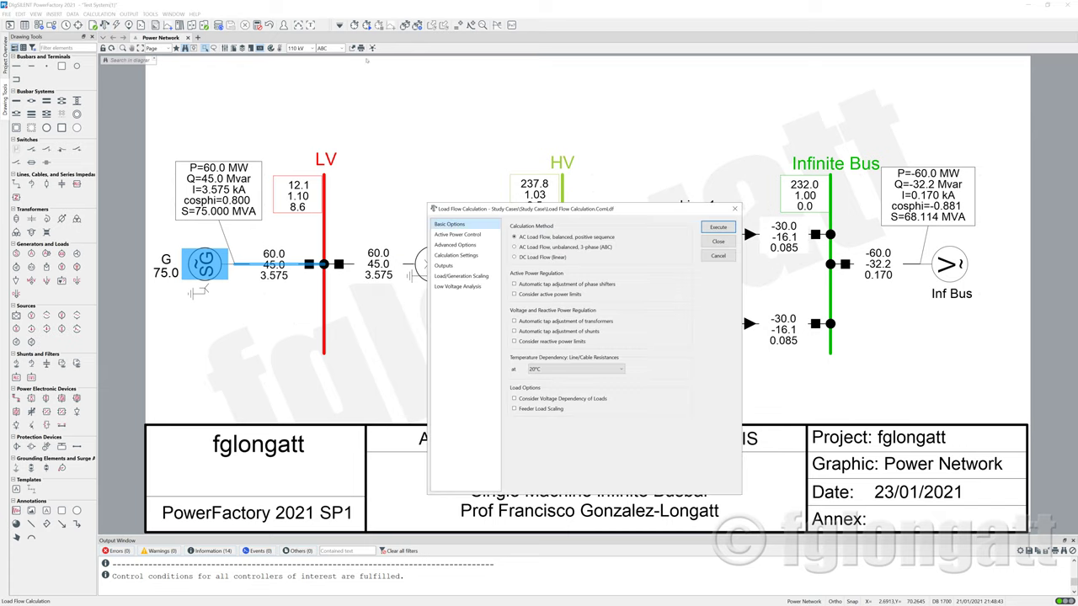
{"action": "left_click", "coordinate": [709, 225]}
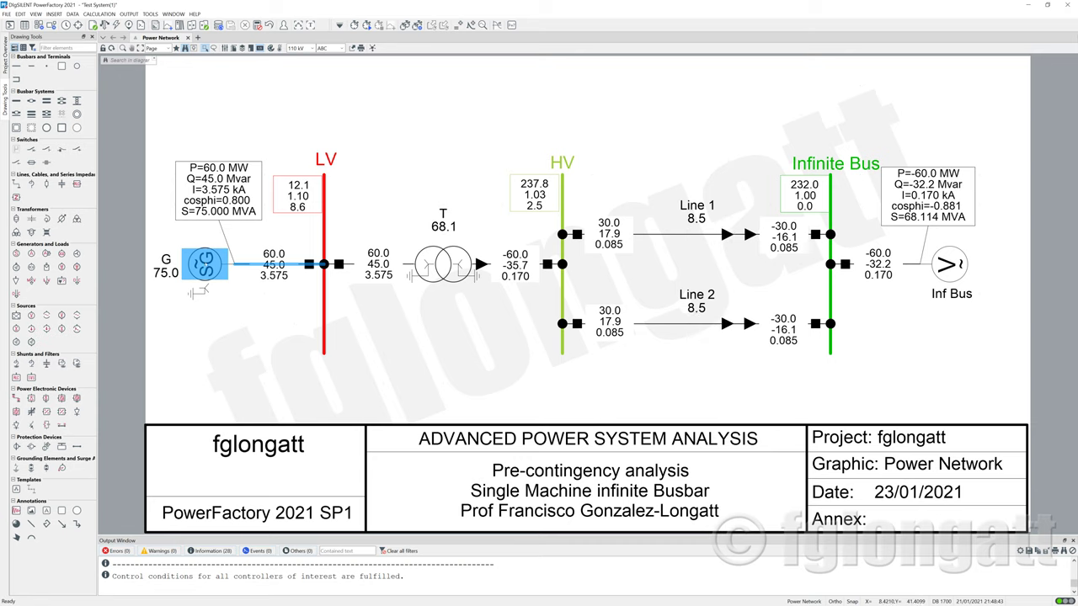
{"action": "key", "text": "alt+Return"}
{"action": "left_click", "coordinate": [436, 253]}
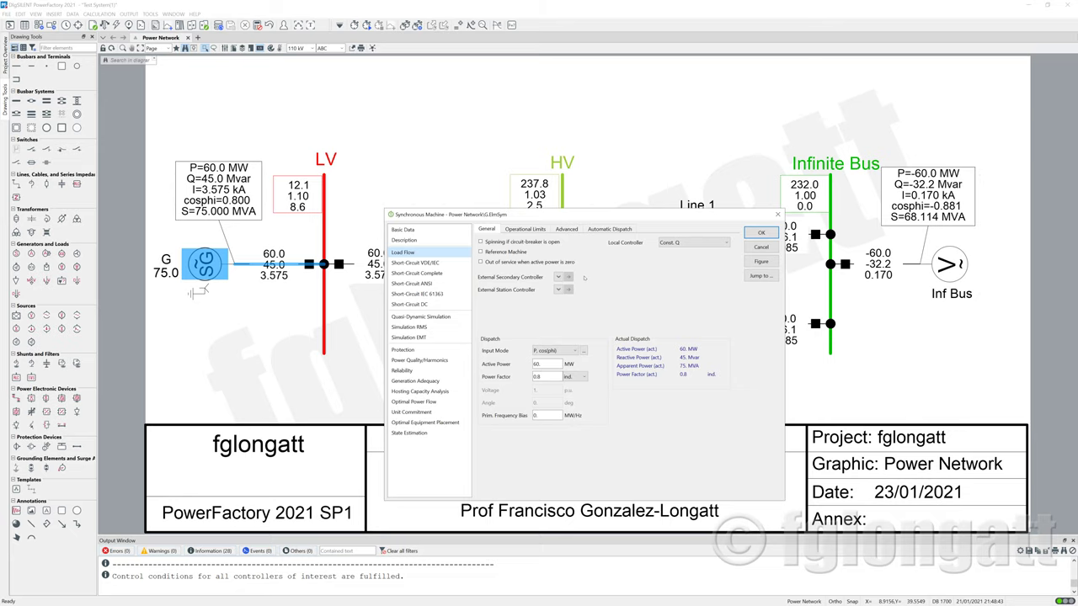
{"action": "left_click", "coordinate": [760, 233]}
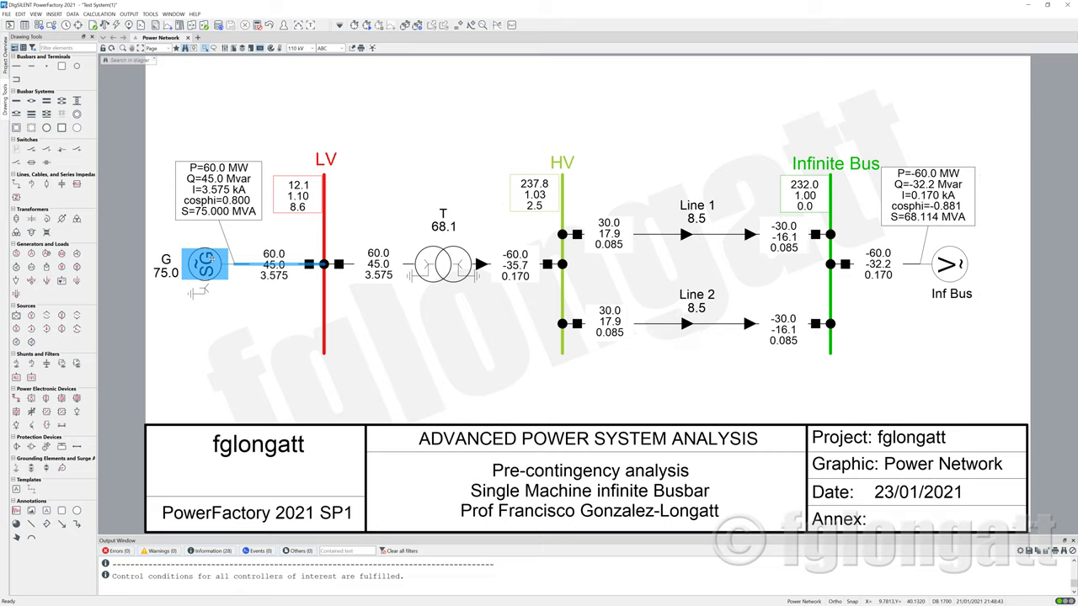
{"action": "right_click", "coordinate": [222, 261]}
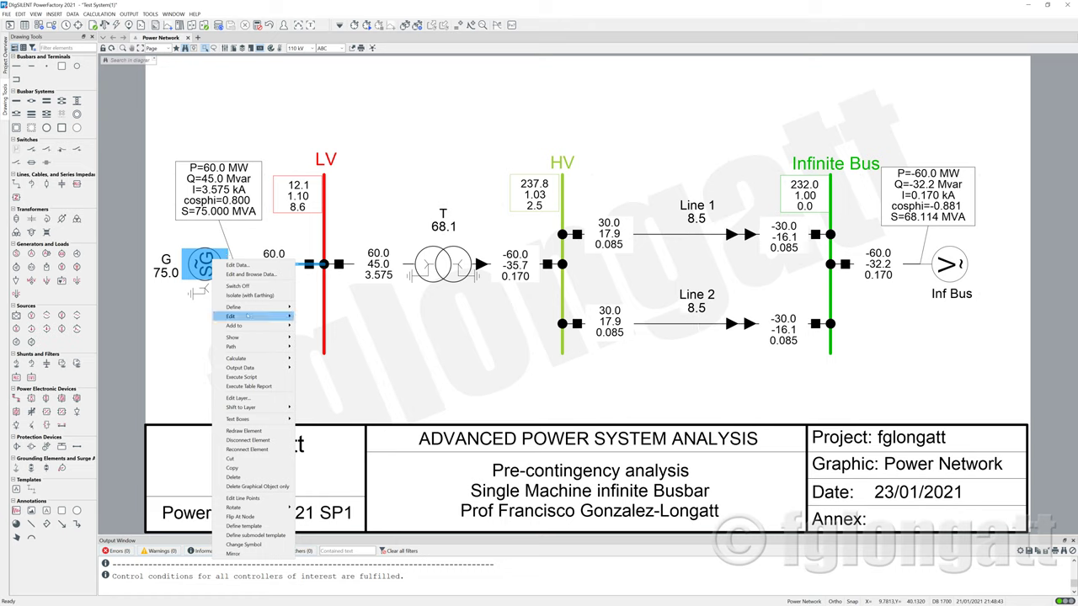
Define a new Station Control for generator G through Define > Station Control
{"action": "mouse_move", "coordinate": [242, 311]}
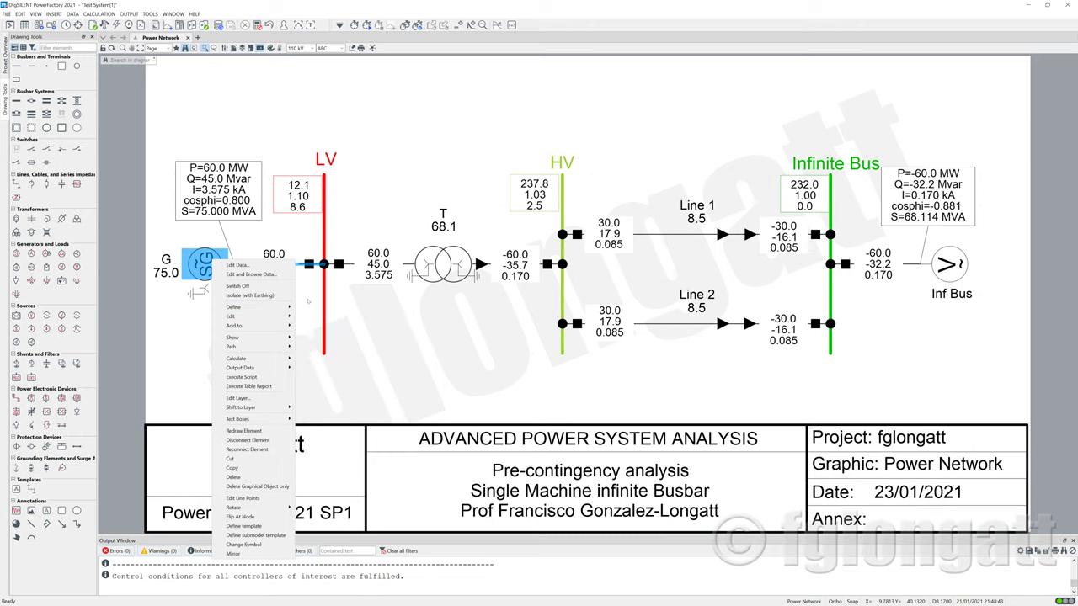
{"action": "mouse_move", "coordinate": [278, 311]}
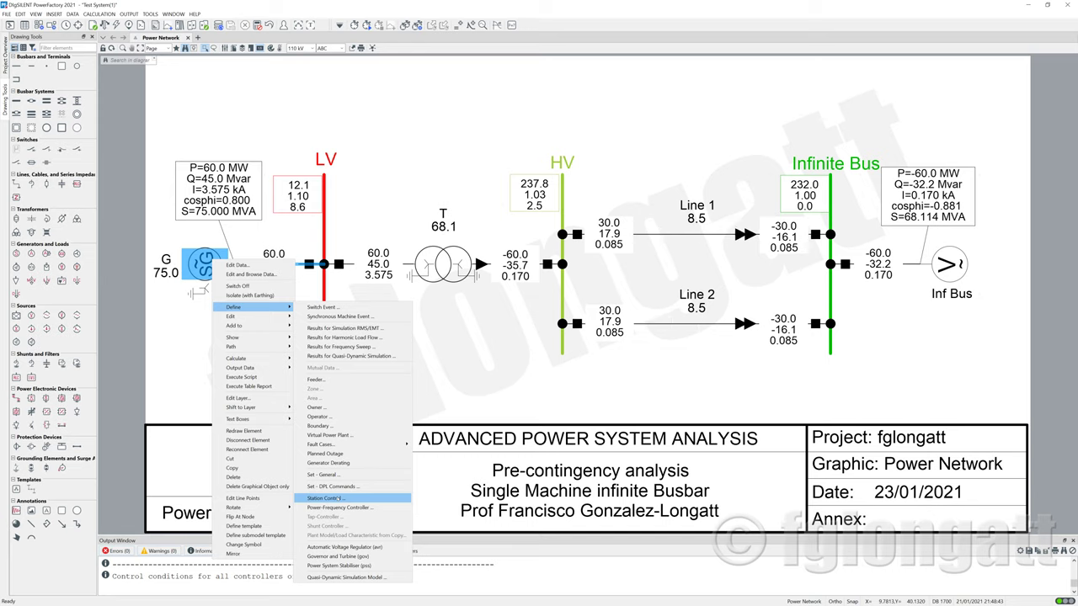
{"action": "left_click", "coordinate": [335, 497]}
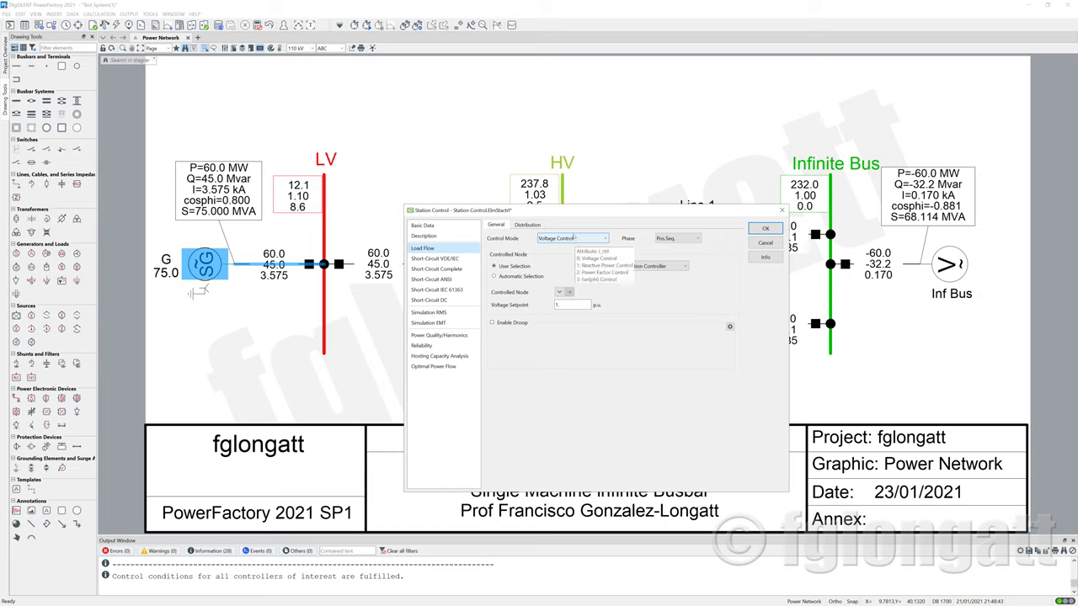
Switch the station controller to Power Factor Control with a 0.8 inductive power factor
{"action": "left_click", "coordinate": [575, 238]}
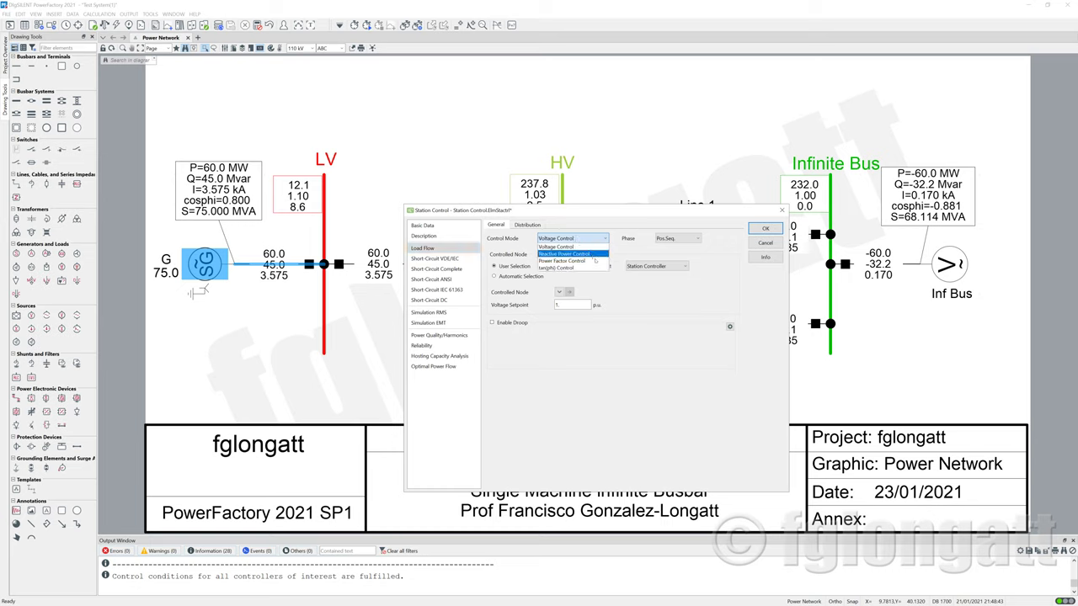
{"action": "left_click", "coordinate": [595, 262]}
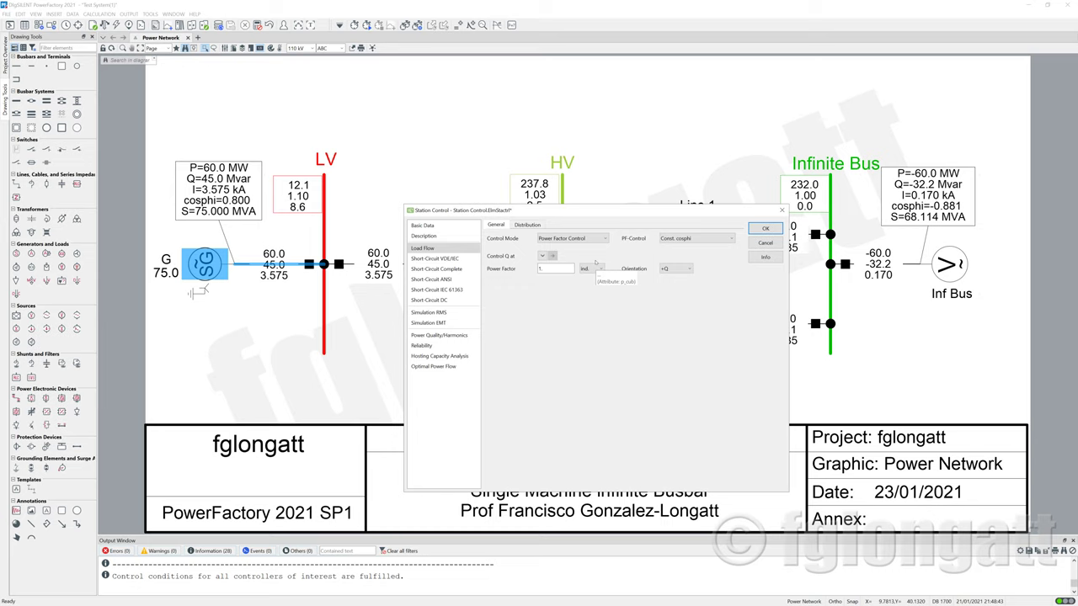
{"action": "double_click", "coordinate": [547, 268]}
{"action": "type", "text": "0"}
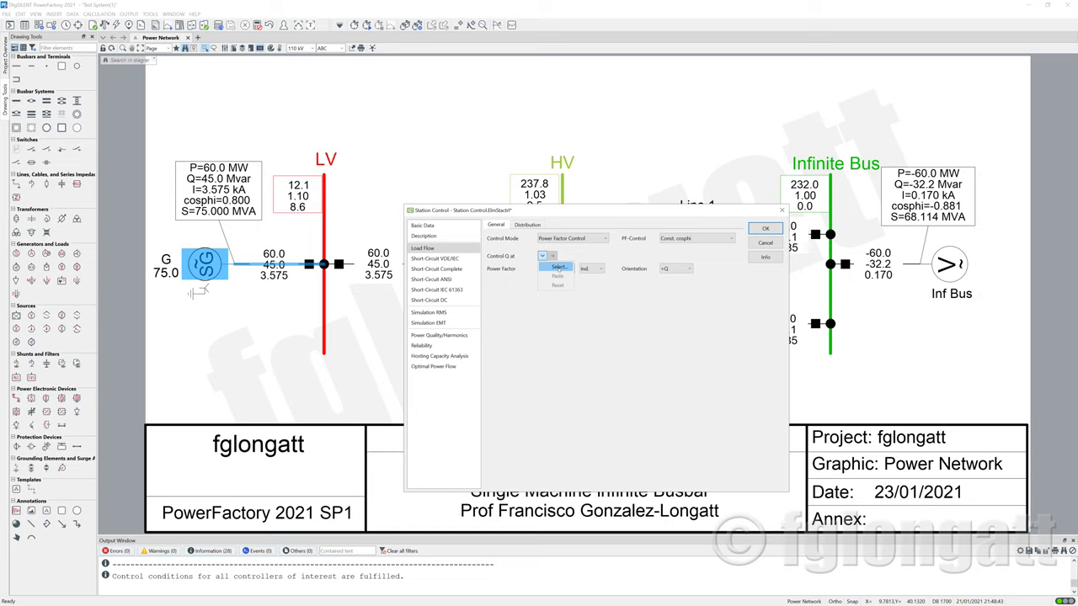
For Control Q at, list the Infinite Bus terminal's cubicles Cub_1, Cub_2 and Cub_3
{"action": "left_click", "coordinate": [558, 268]}
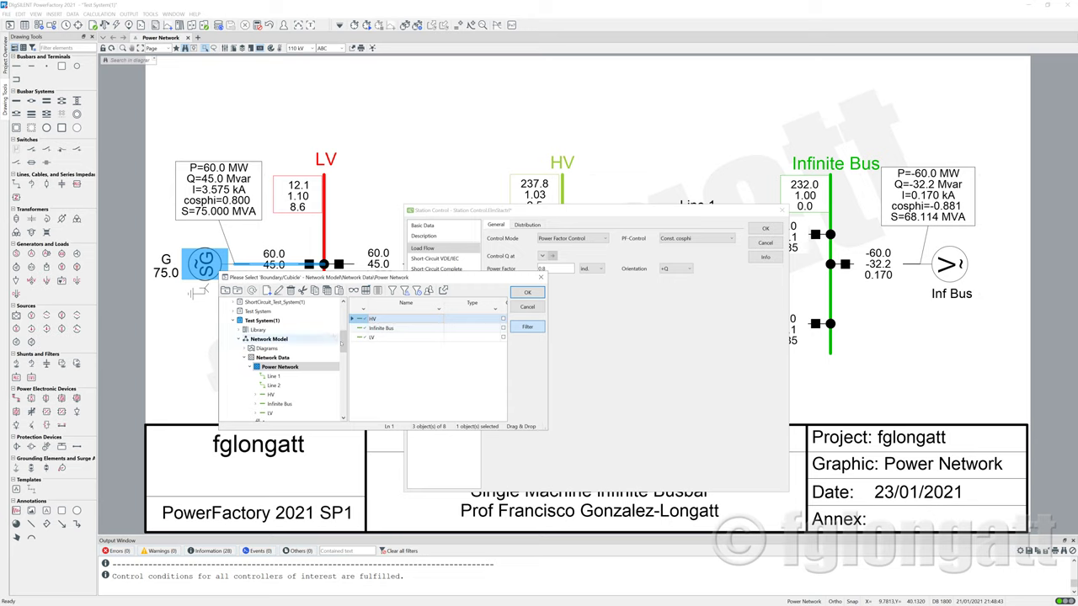
{"action": "scroll", "coordinate": [343, 349], "scroll_direction": "down", "scroll_amount": 2}
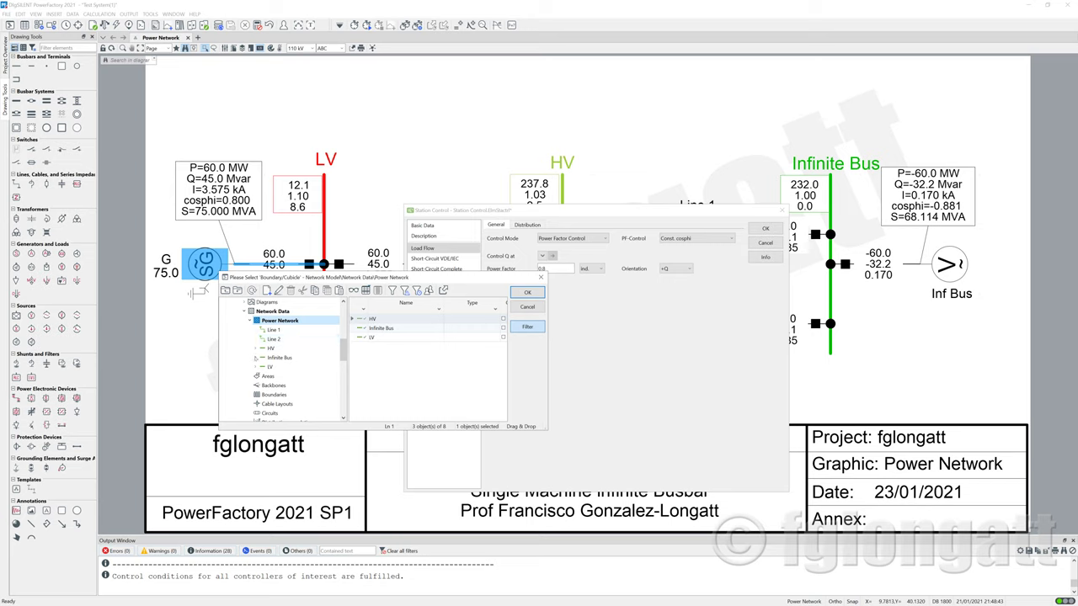
{"action": "double_click", "coordinate": [277, 358]}
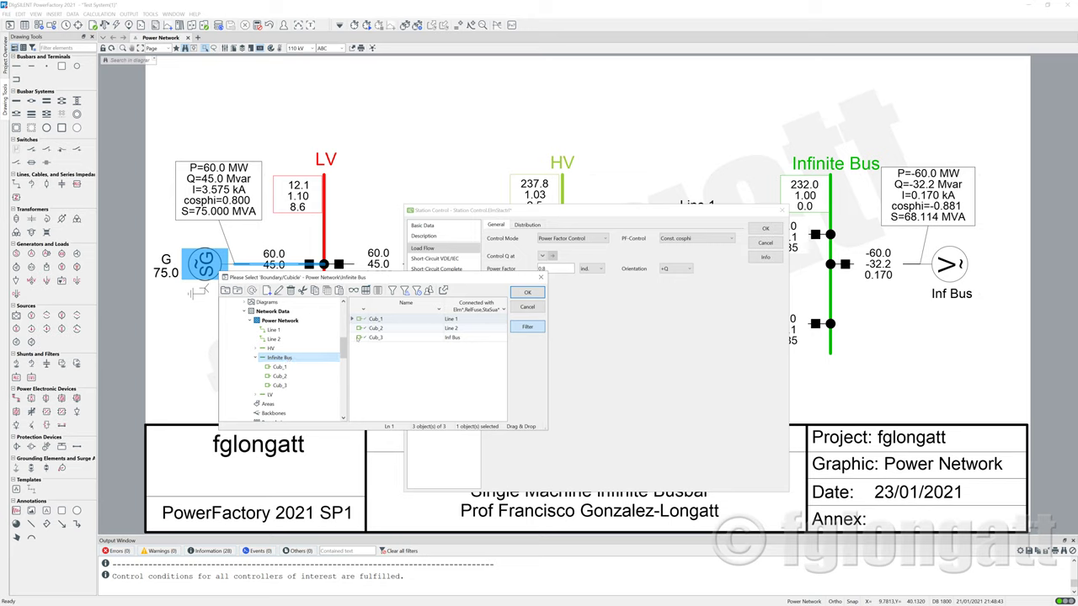
Set Control Q at to Power Network\Infinite Bus\Cub_3, the cubicle connected to Inf Bus
{"action": "left_click", "coordinate": [362, 337]}
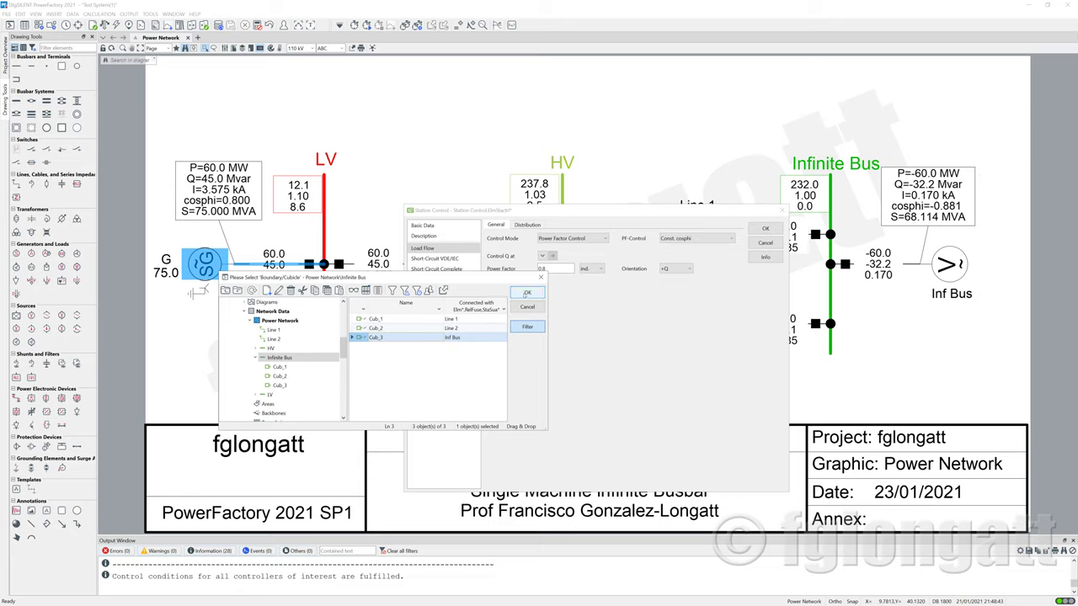
{"action": "left_click", "coordinate": [527, 293]}
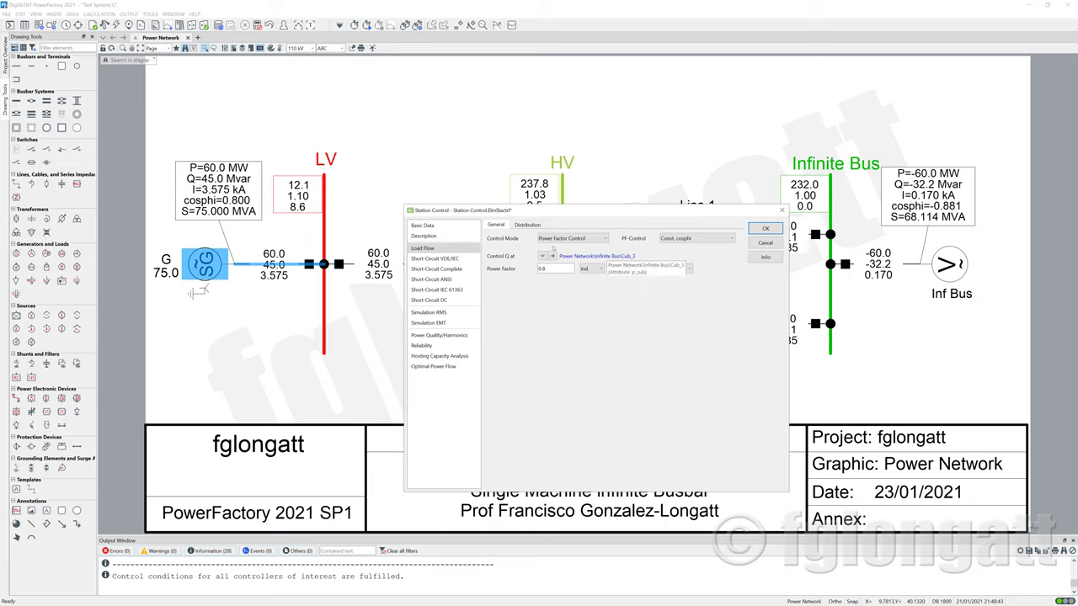
Keep Power Factor Control with power factor 0.8, then show the Basic Data page listing generator G
{"action": "left_click", "coordinate": [566, 238]}
{"action": "left_click", "coordinate": [562, 269]}
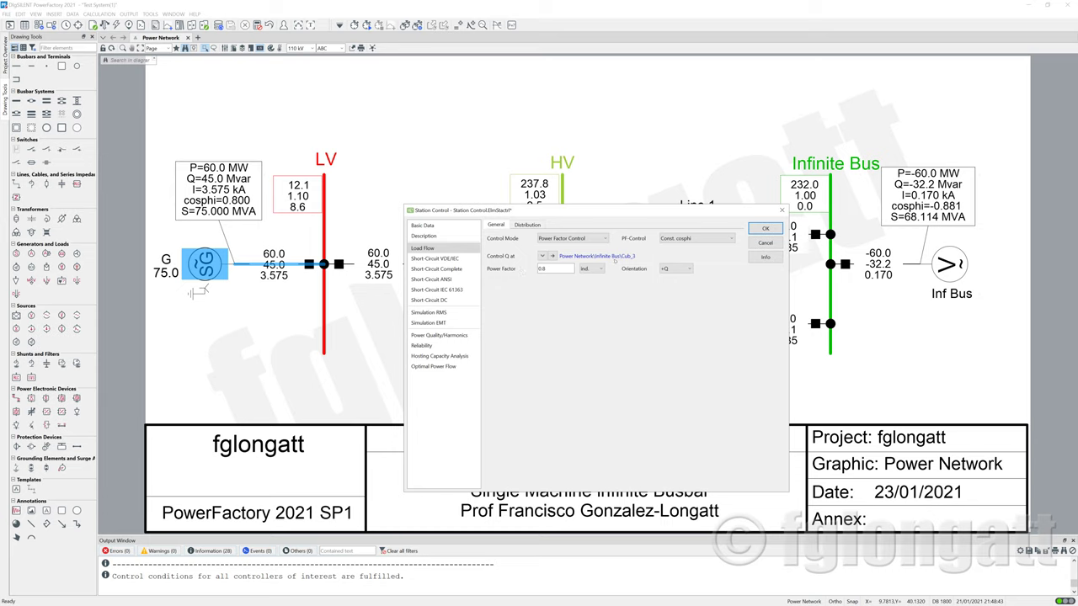
{"action": "double_click", "coordinate": [567, 269]}
{"action": "left_click", "coordinate": [429, 226]}
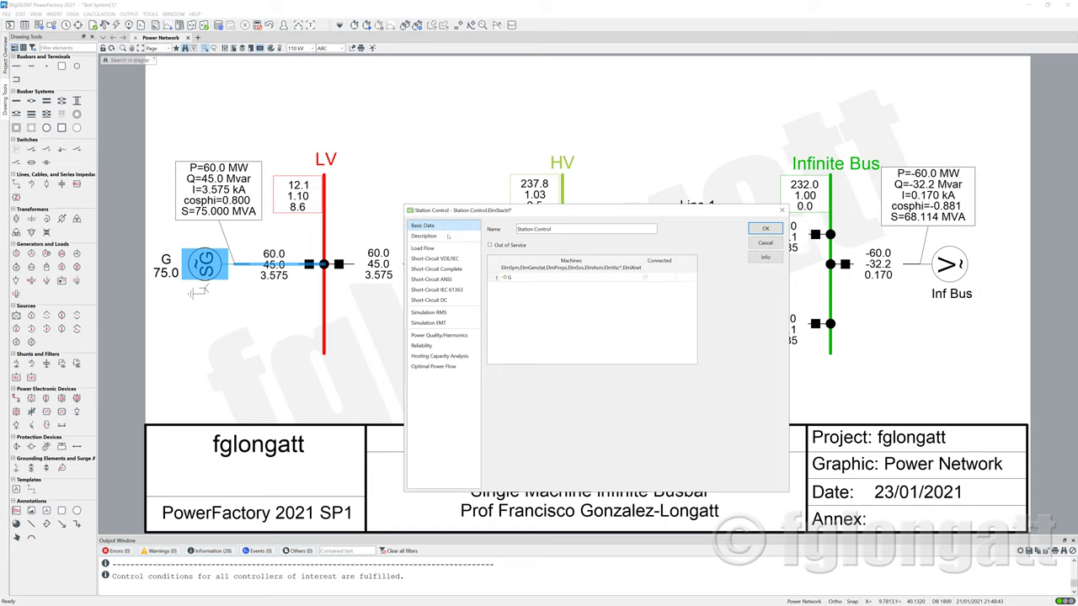
Select generator G in the Machines table, review the Load Flow page, and return to Basic Data
{"action": "left_click", "coordinate": [542, 280]}
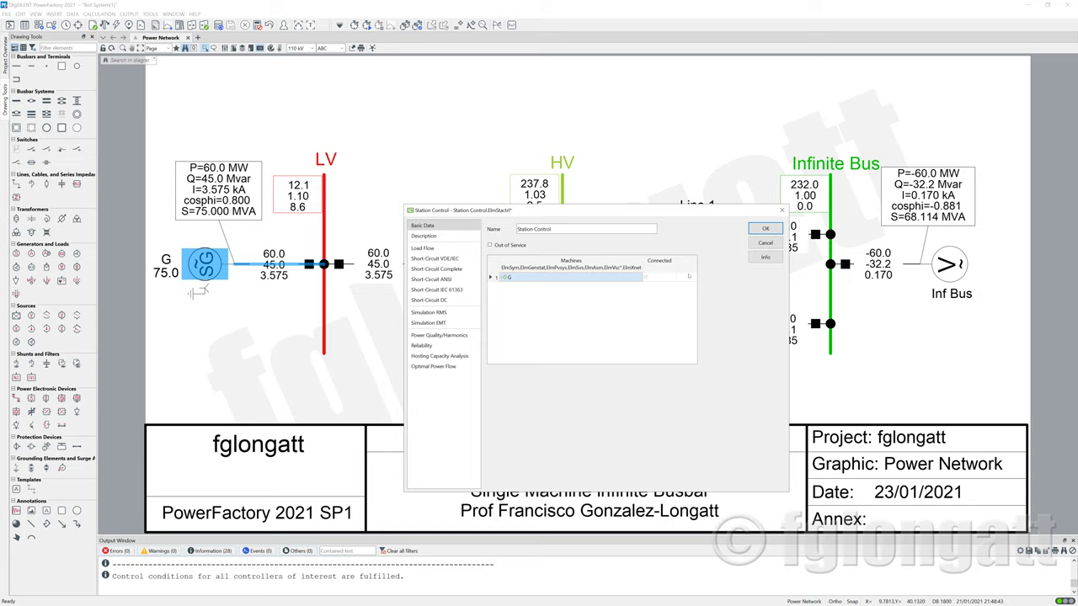
{"action": "left_click", "coordinate": [423, 248]}
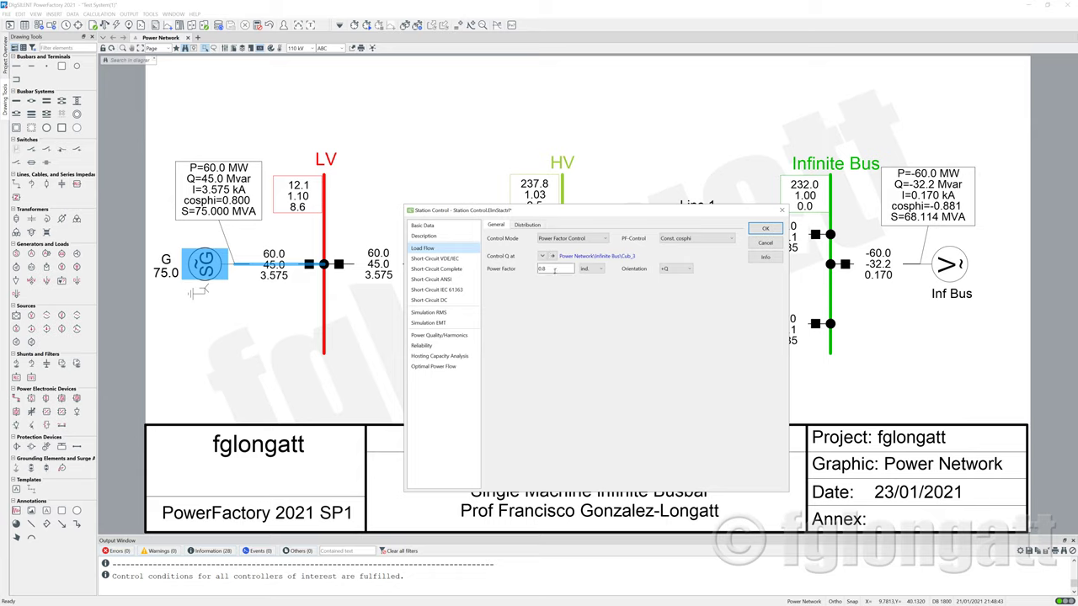
{"action": "left_click", "coordinate": [423, 226]}
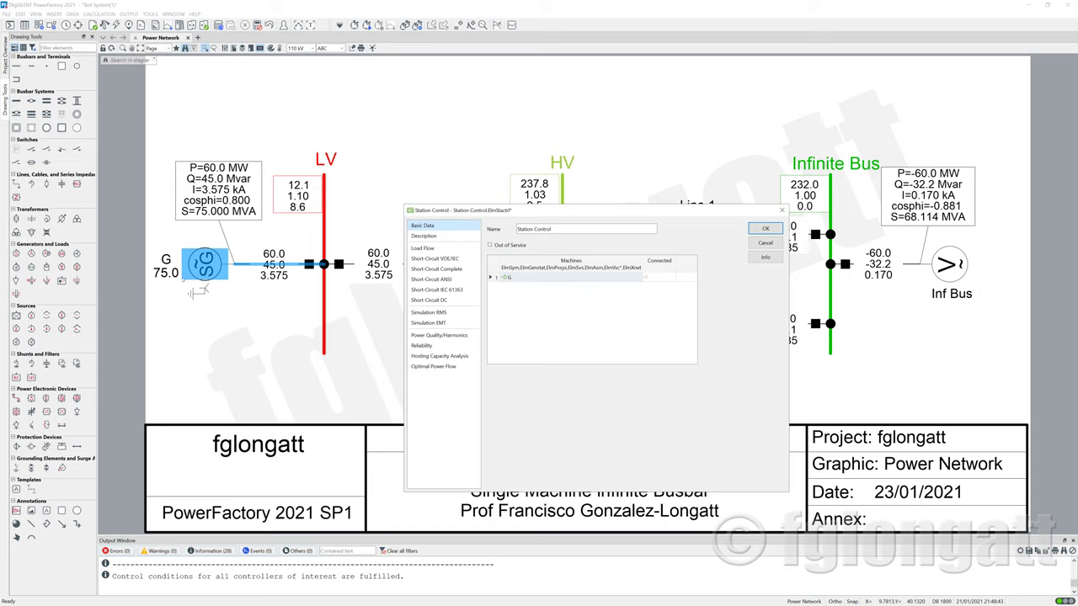
Apply the Station Control, then open generator G's Load Flow page showing Station Control as its controller
{"action": "left_click", "coordinate": [762, 229]}
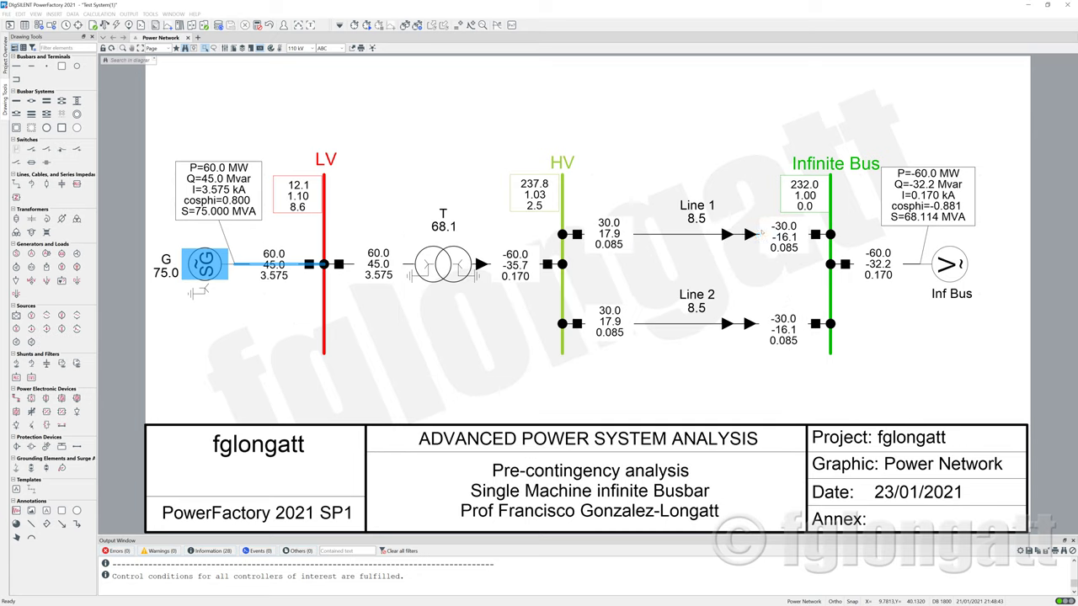
{"action": "double_click", "coordinate": [210, 265]}
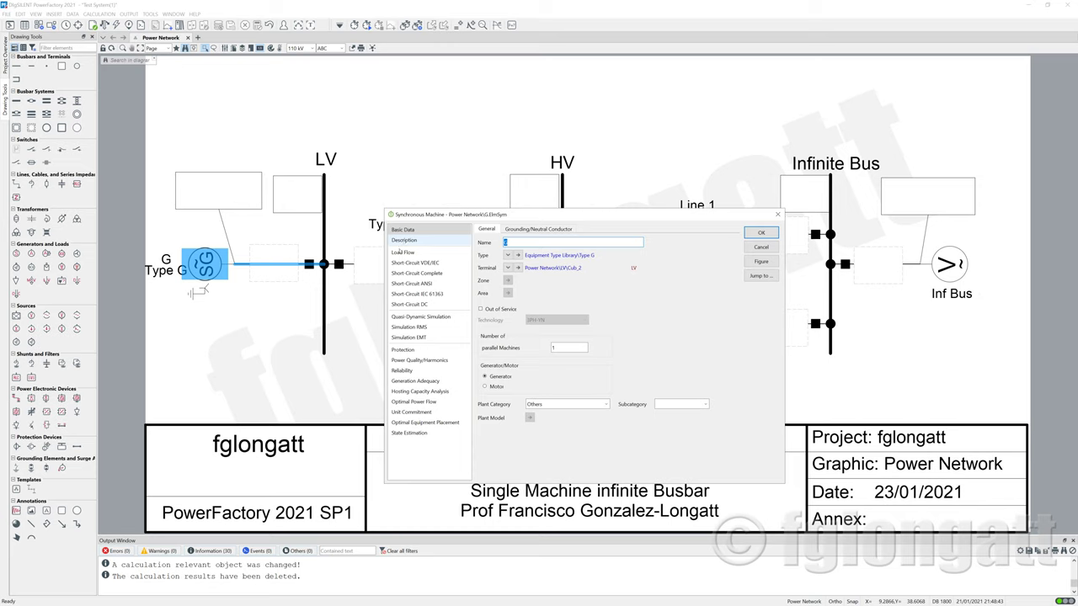
{"action": "left_click", "coordinate": [401, 251]}
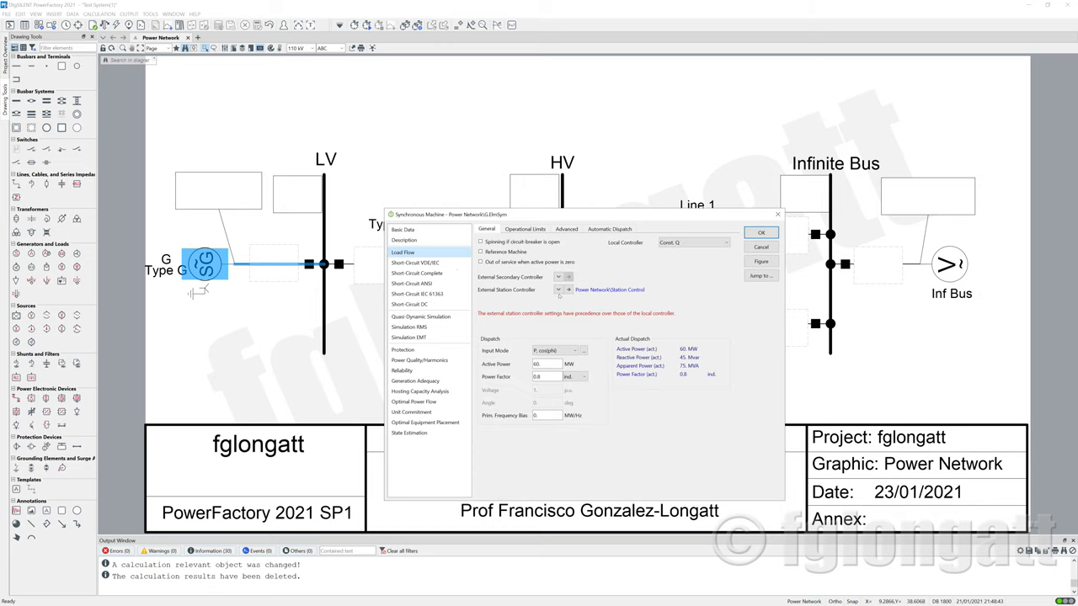